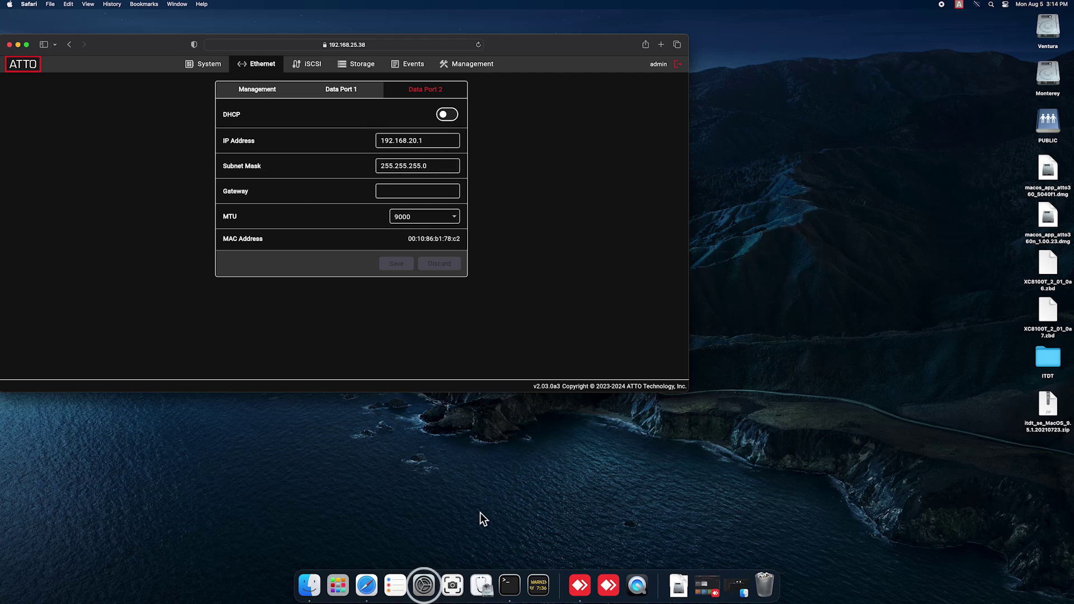
Open the TCP/IP details of Thunderbolt Ethernet Slot 1, Port 2 in the System Settings network section
click(426, 589)
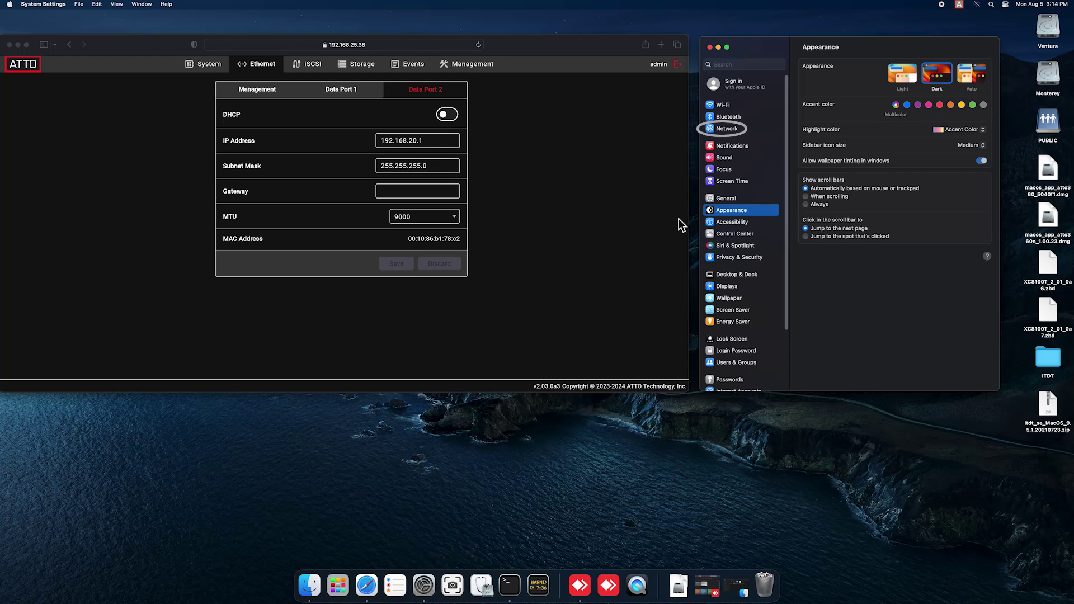
click(724, 128)
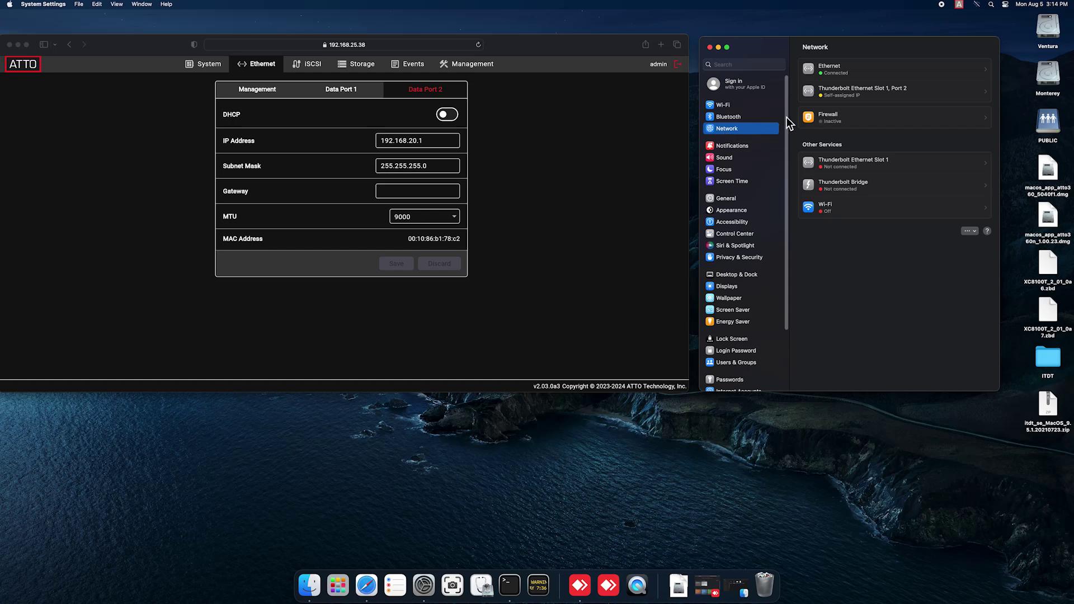
click(917, 95)
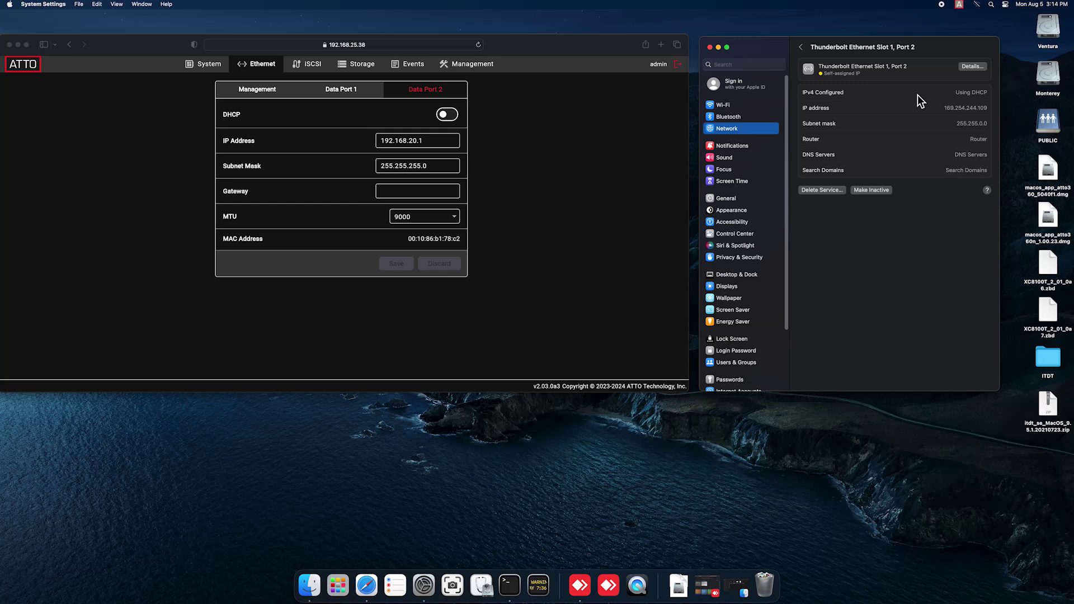
click(972, 69)
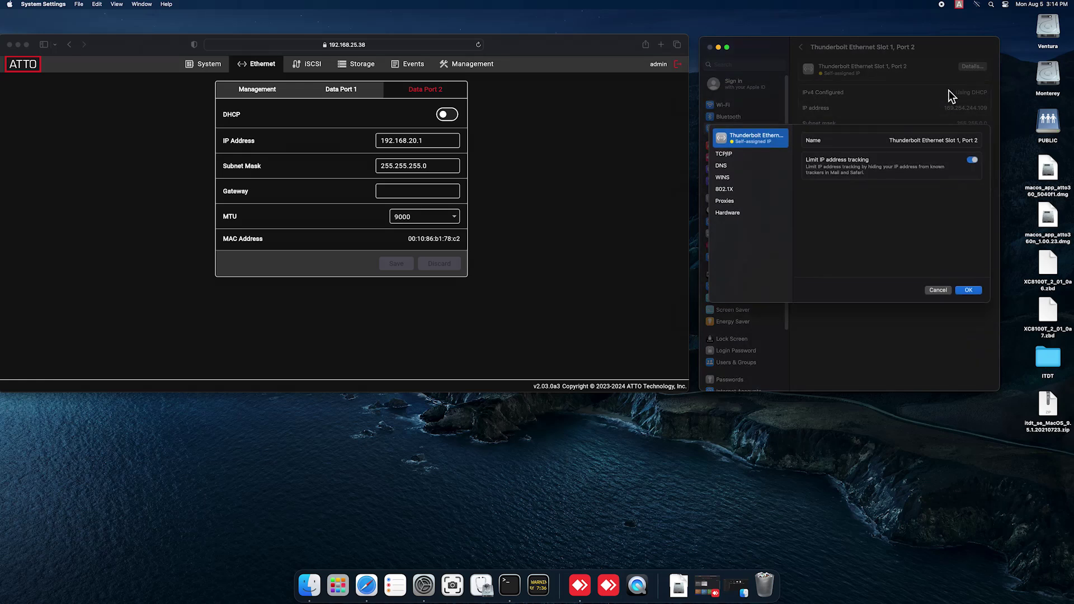
click(737, 155)
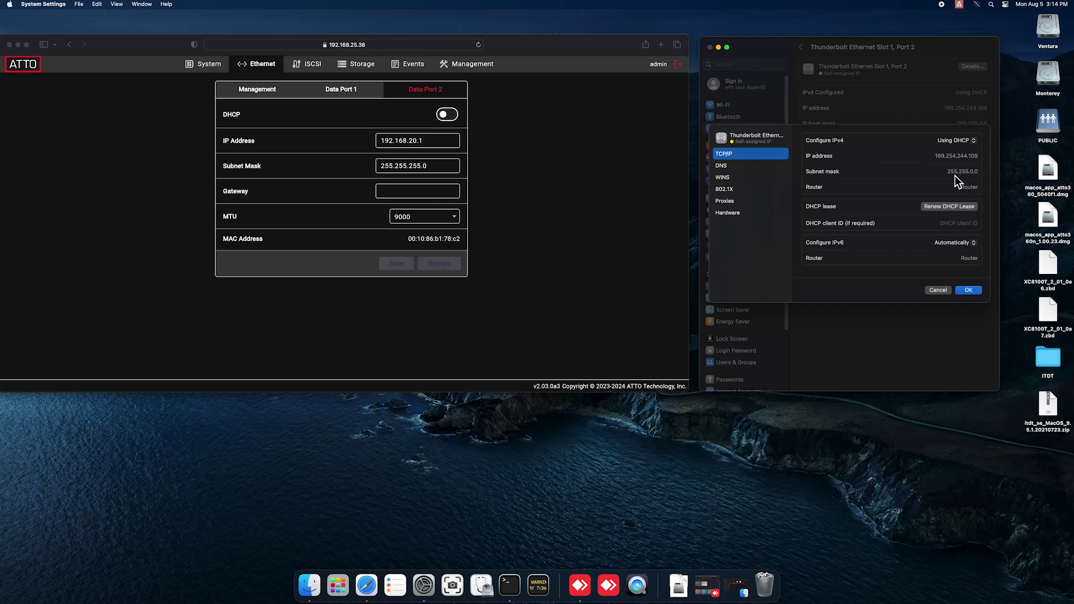
Configure the port's IPv4 manually with IP address 192.168.20.11 and subnet mask 255.255.255.0
click(974, 143)
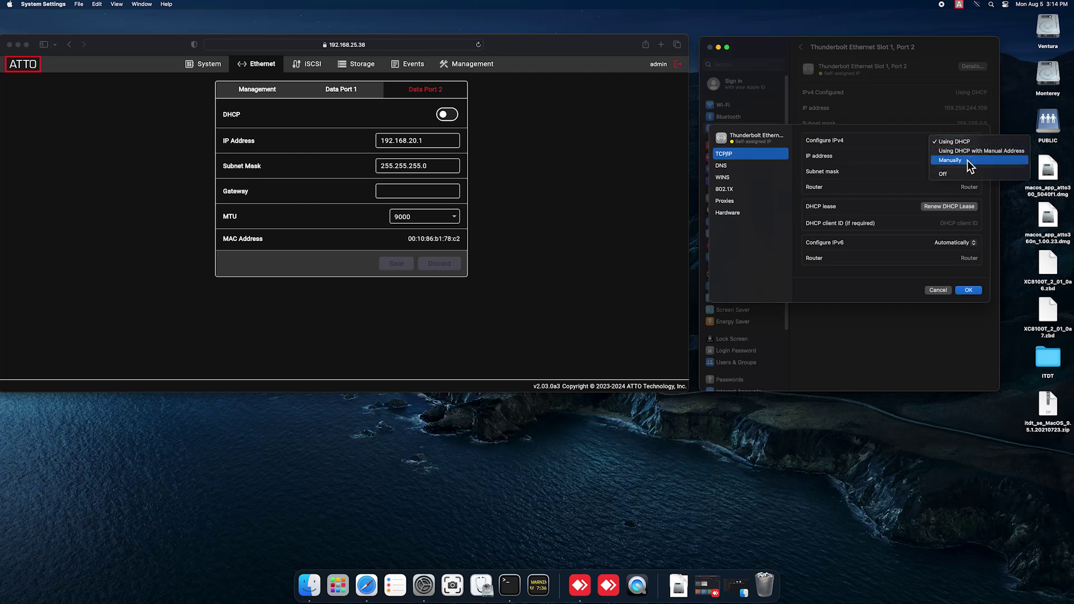
click(967, 160)
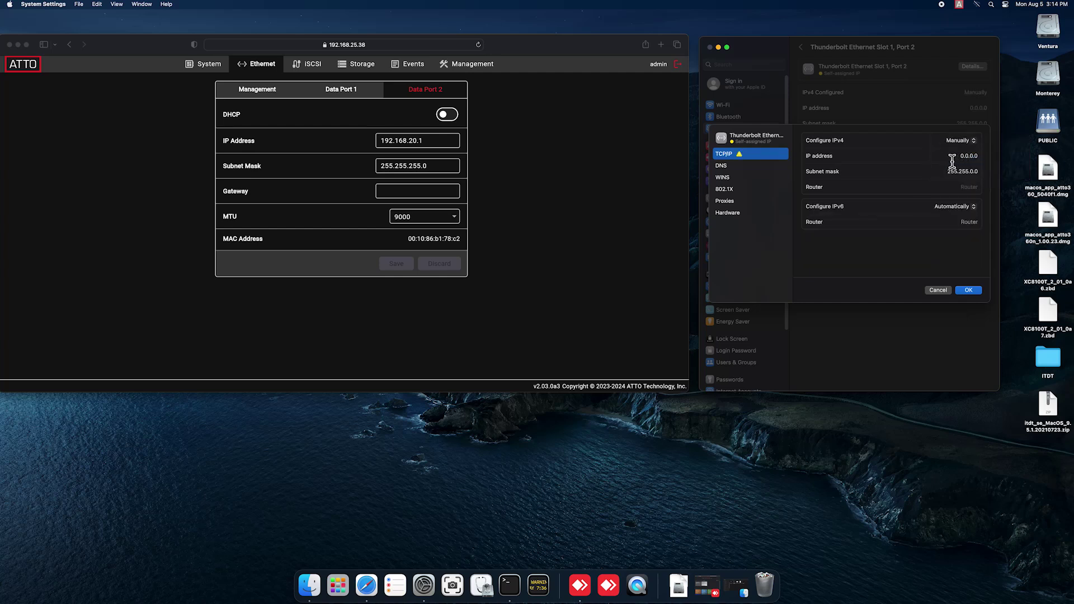
drag(951, 162, 994, 162)
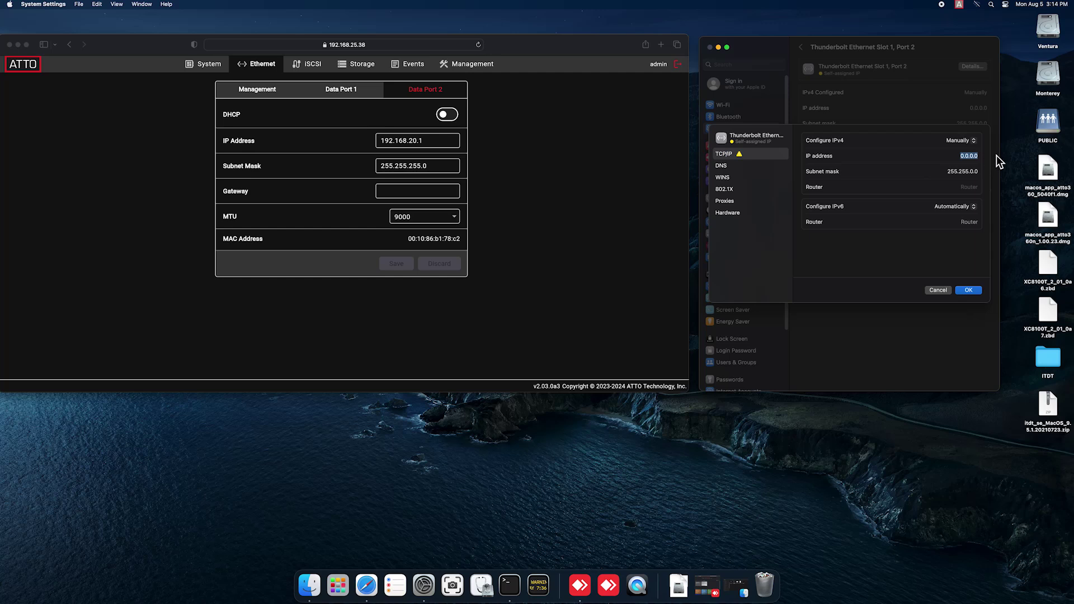
text(192)
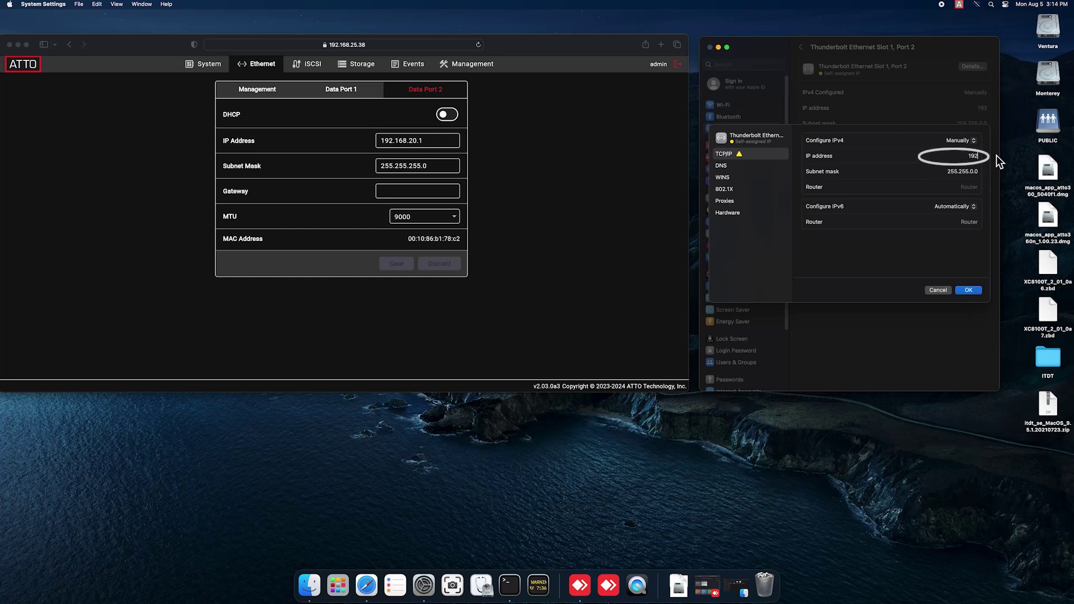
text(.168)
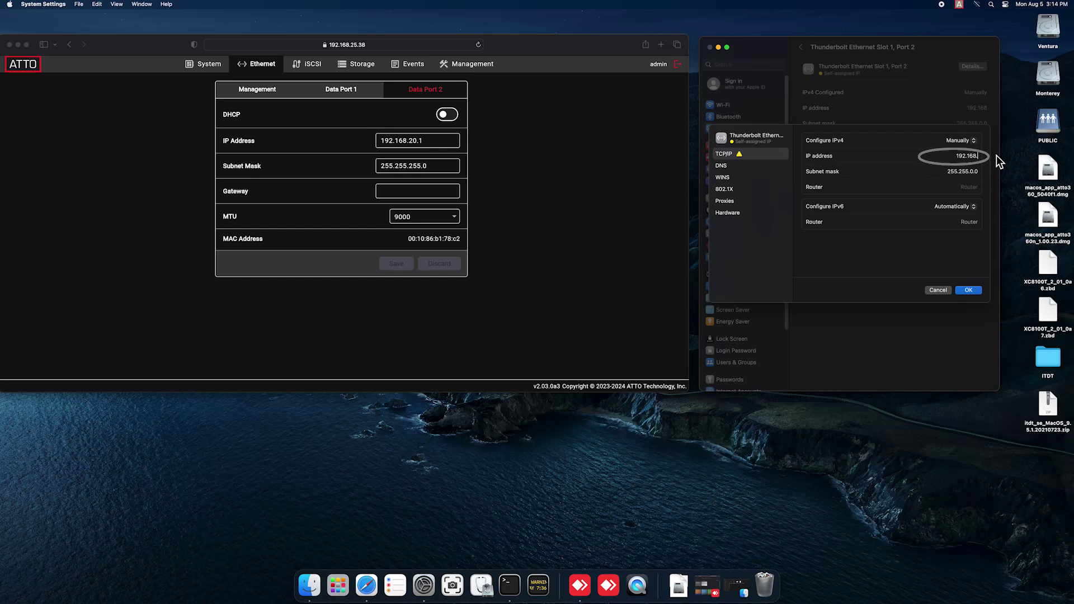
text(.20.11)
double_click(966, 173)
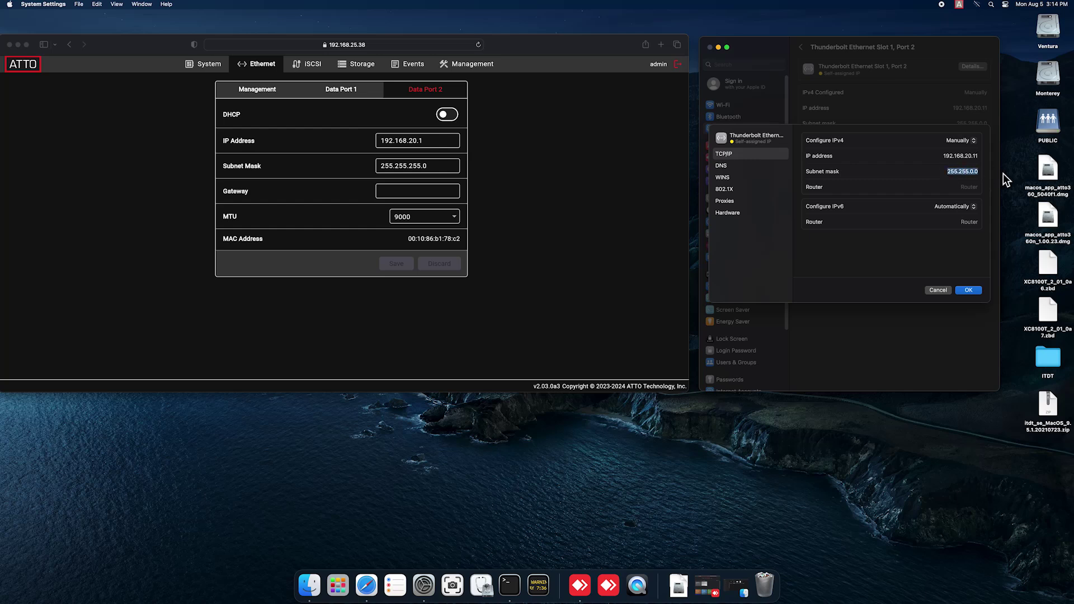
text(255.255.255.0)
Set the port's hardware MTU to Jumbo (9000) and apply the network changes
click(731, 213)
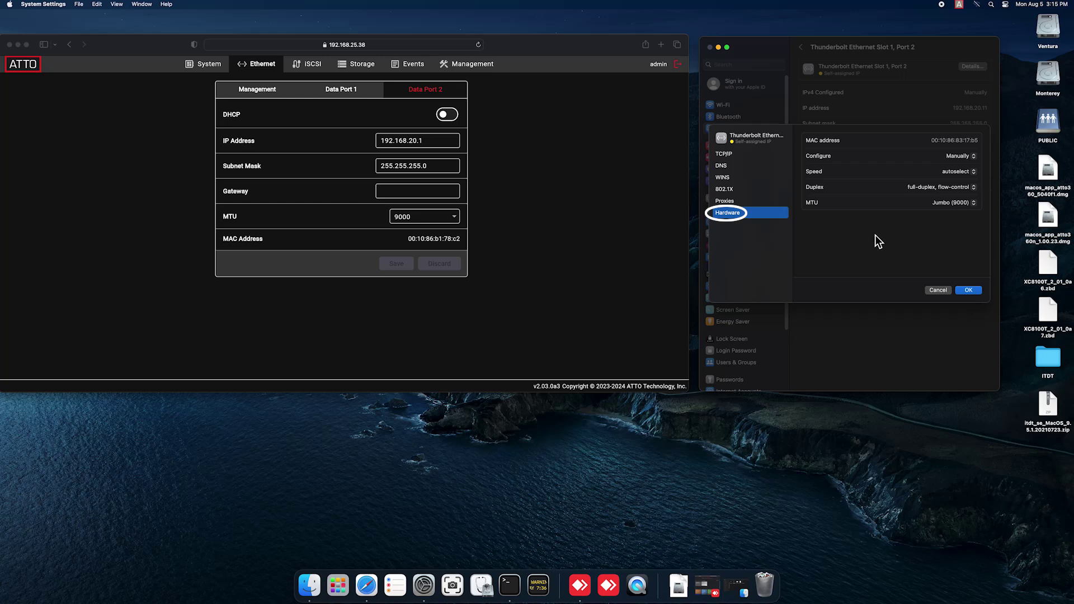
click(975, 206)
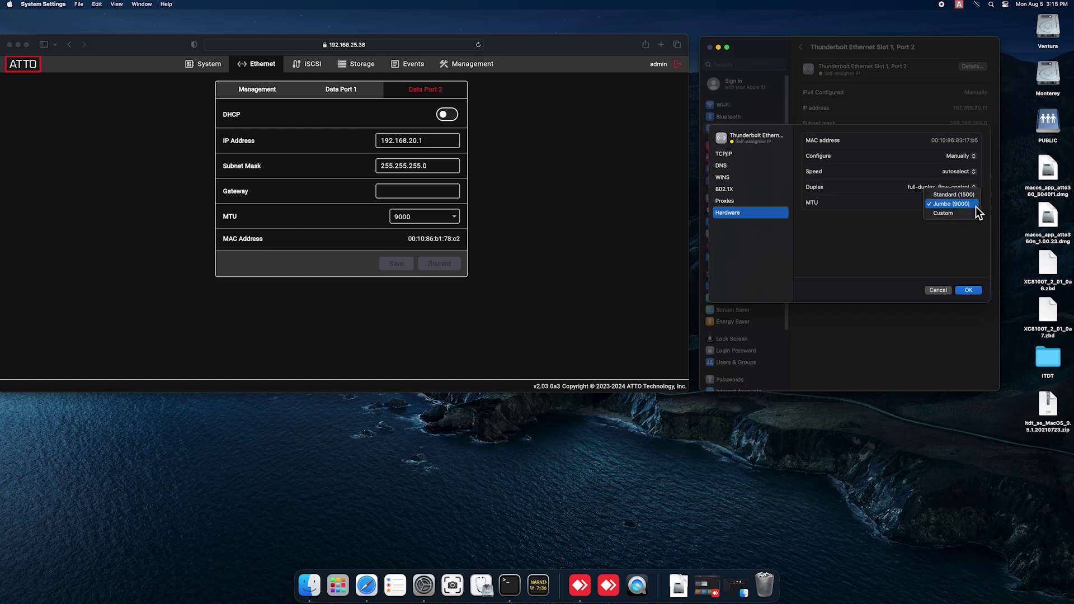
click(975, 205)
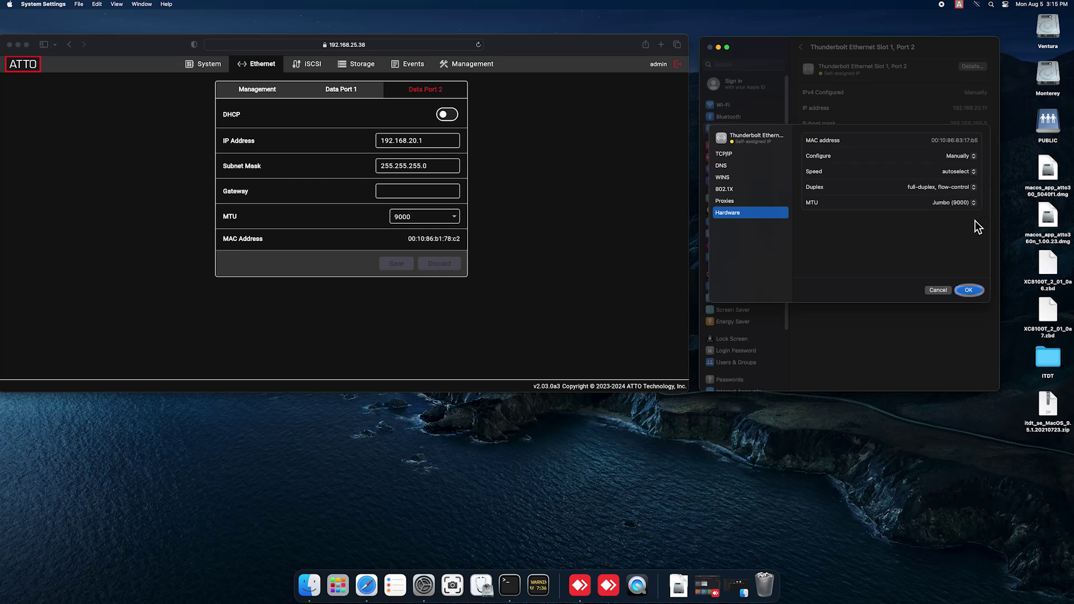
click(970, 291)
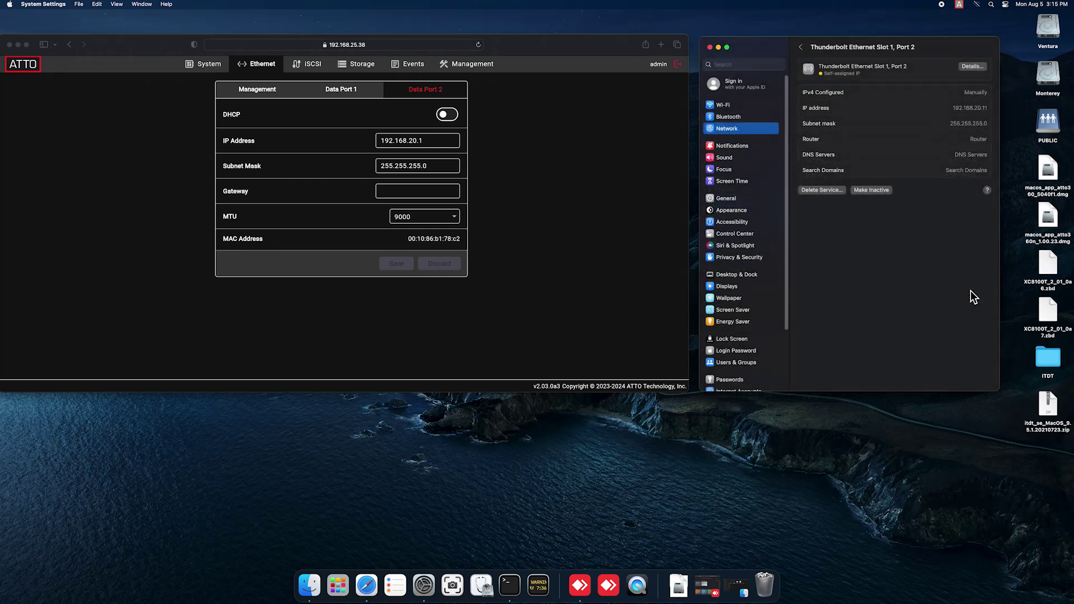
Ping 192.168.20.1 in Terminal to test the connection, and stop the ping
text(192.)
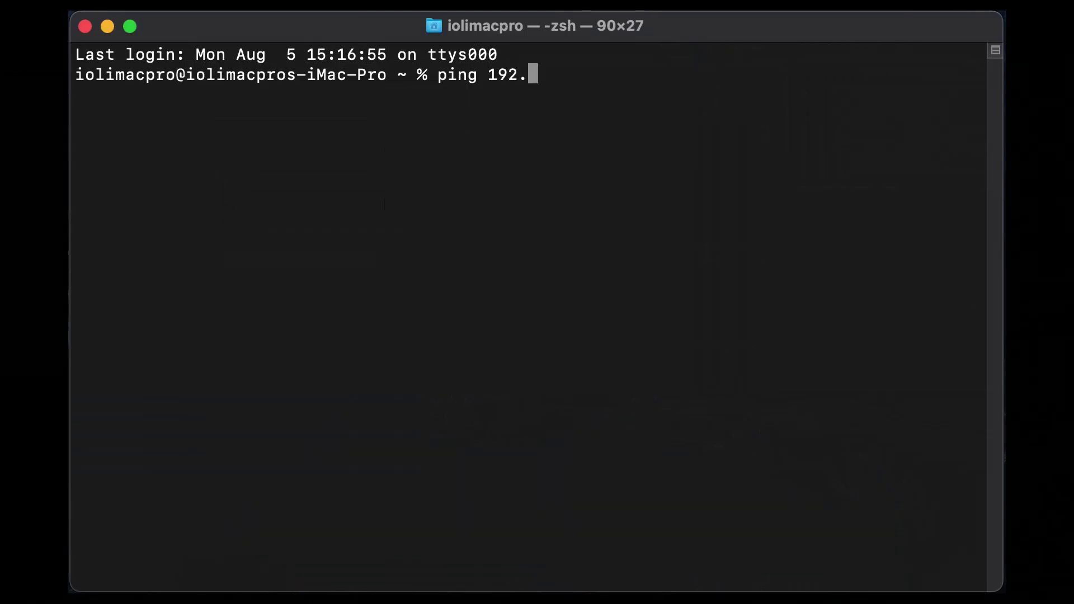
text(168.20.1)
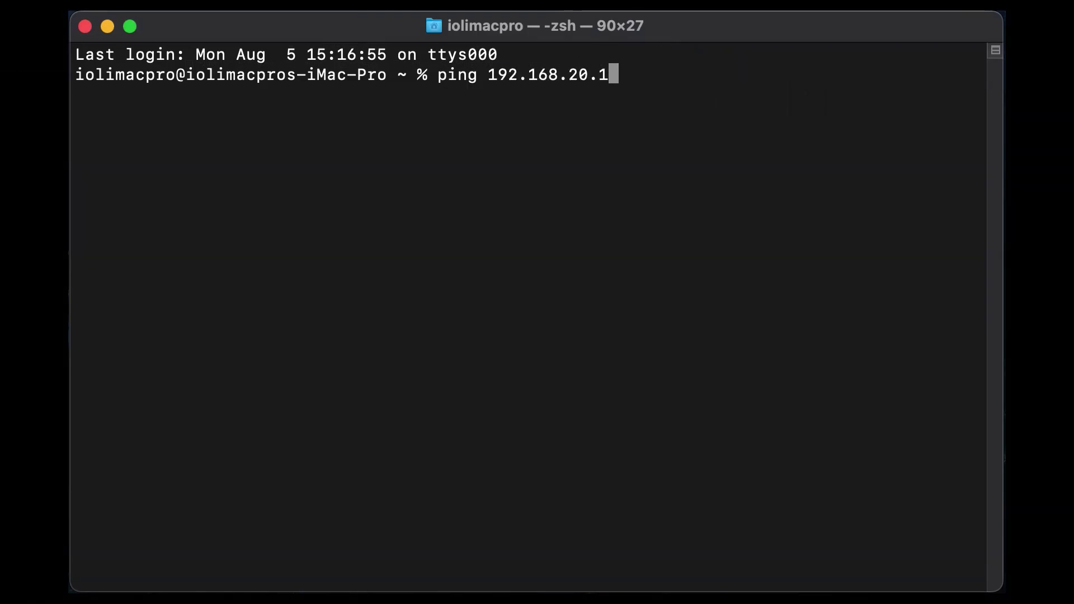
key(Return)
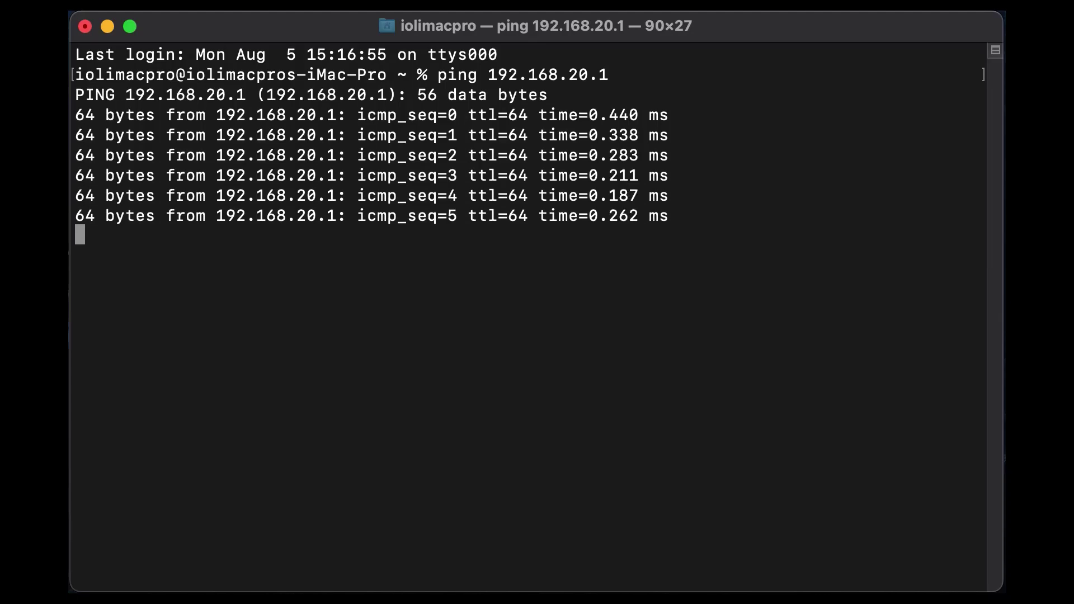
key(ctrl+c)
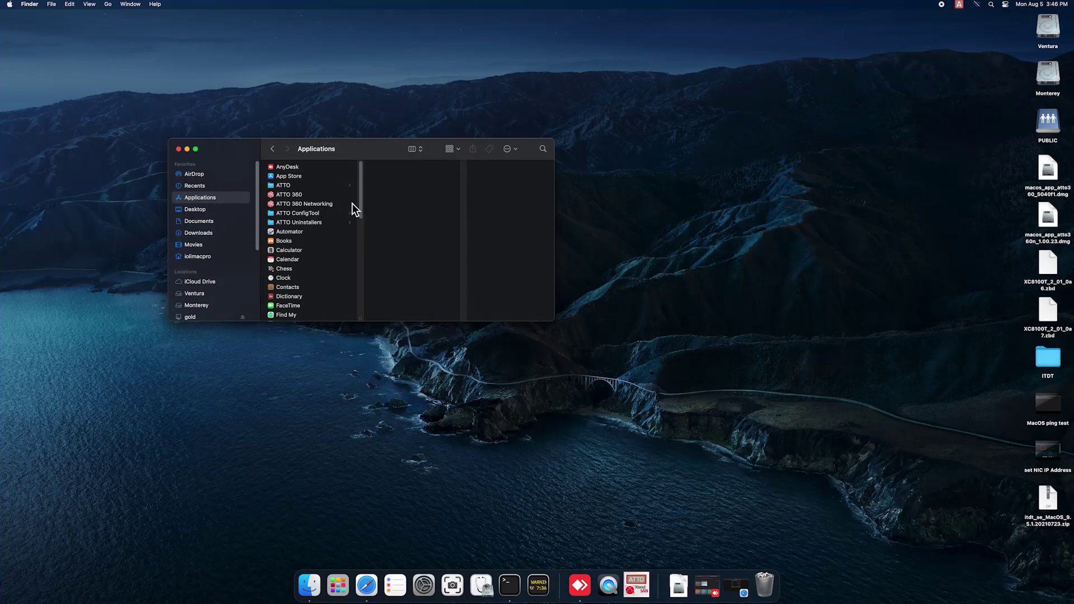
Launch the Xtend SAN application from the Xtend SAN folder in Applications
drag(366, 208, 364, 317)
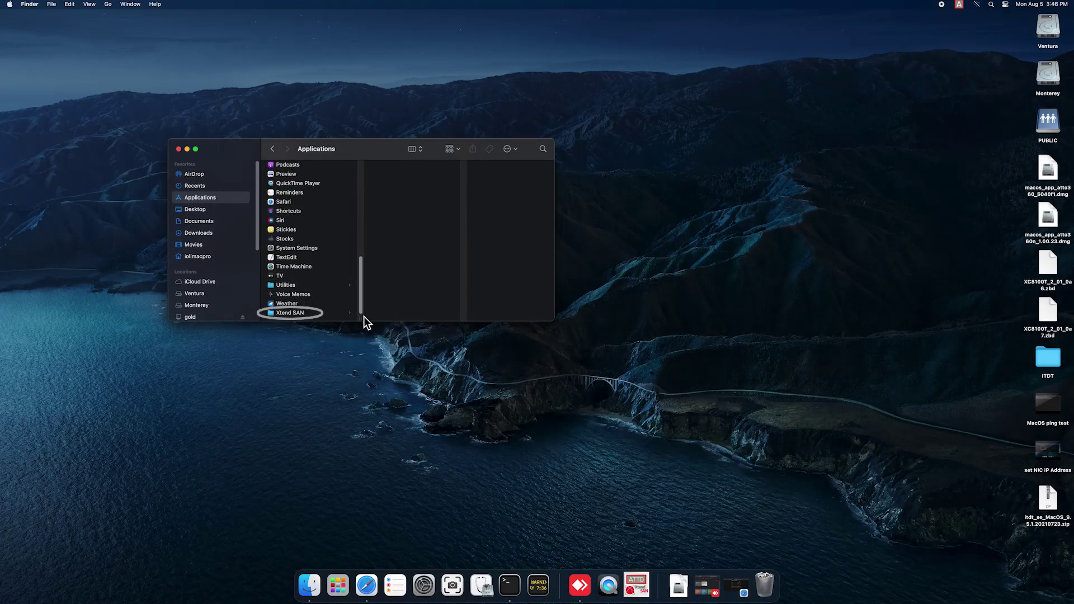
click(306, 315)
click(406, 177)
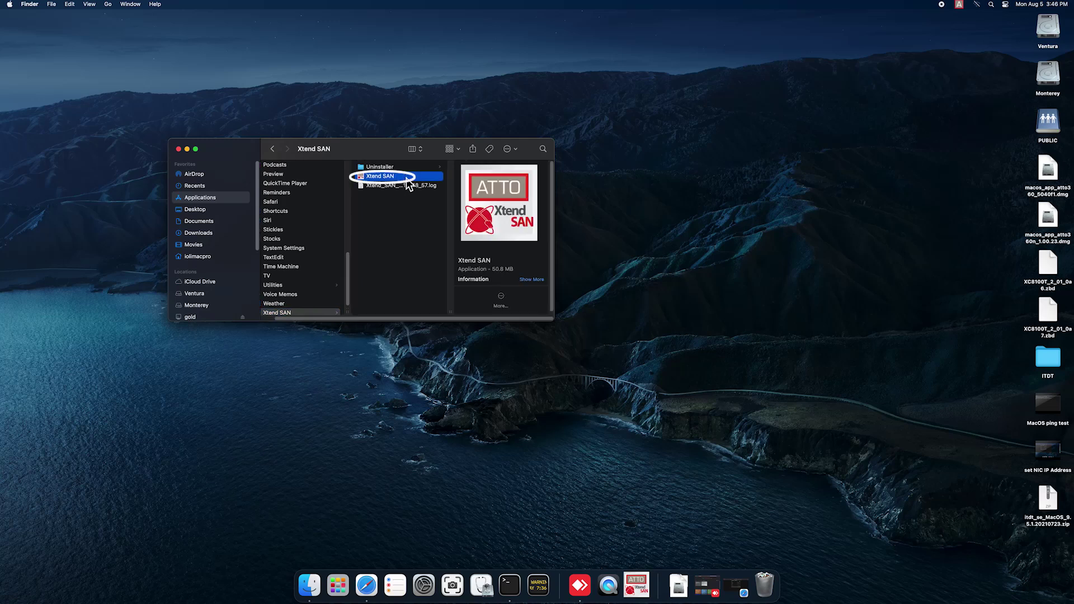
double_click(406, 178)
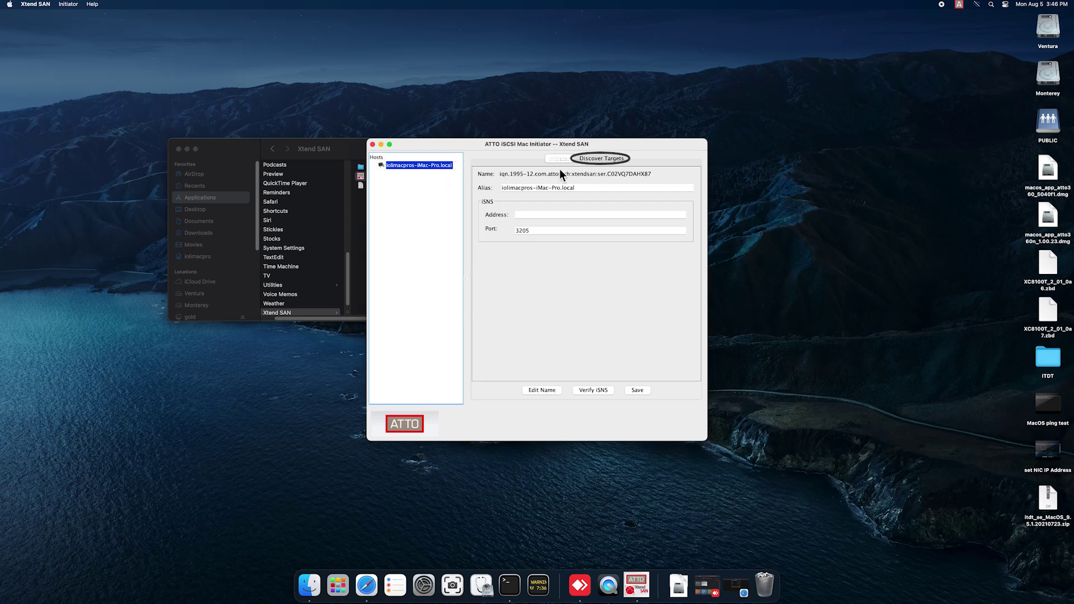
Discover iSCSI targets by DNS/IP using the address 192.168.20.1
click(600, 160)
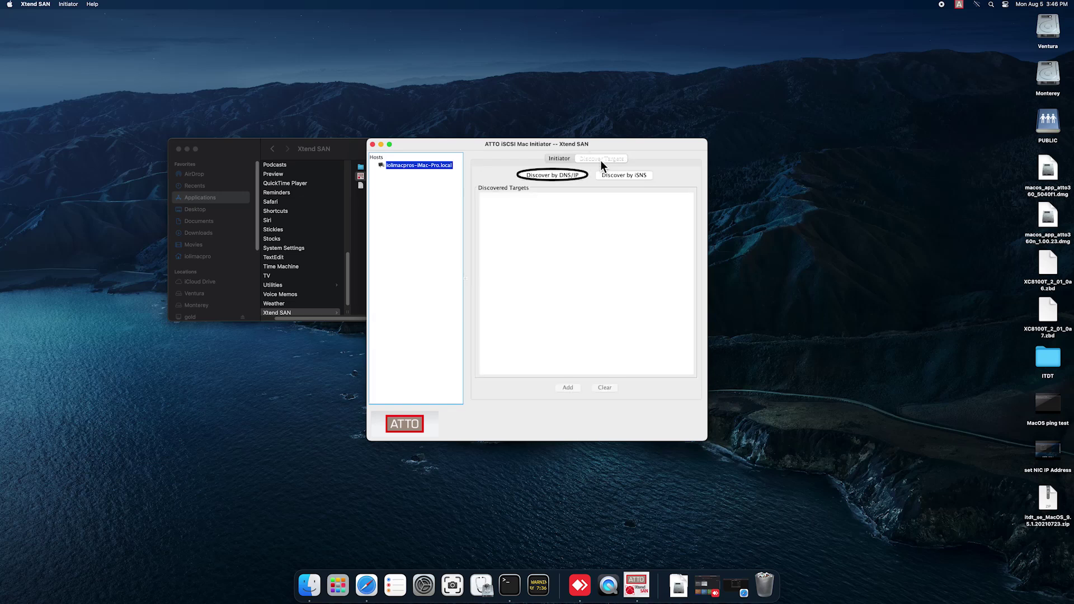
click(552, 175)
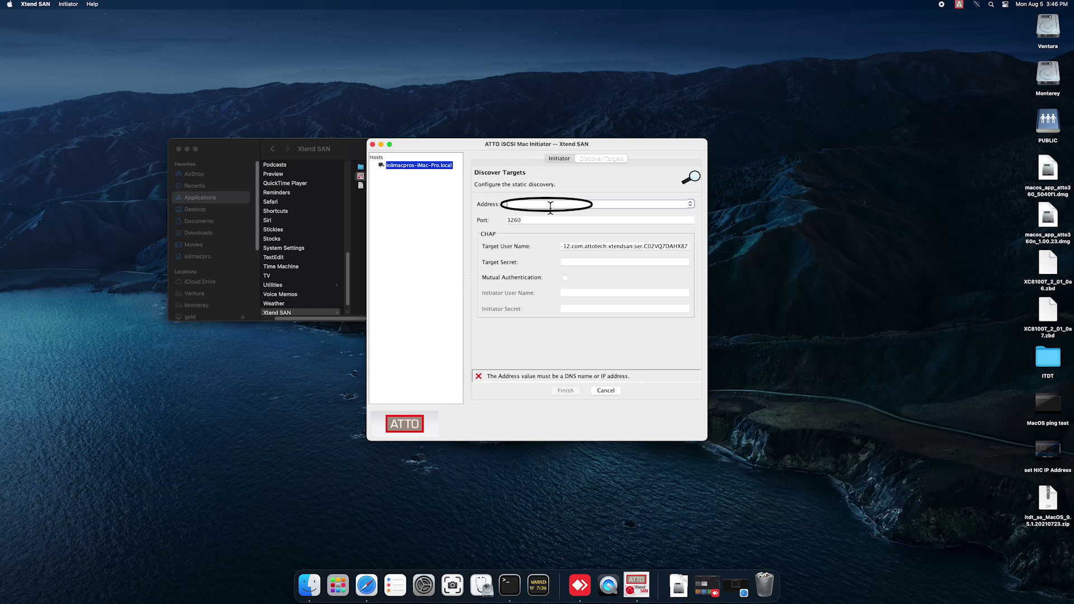
text(192.)
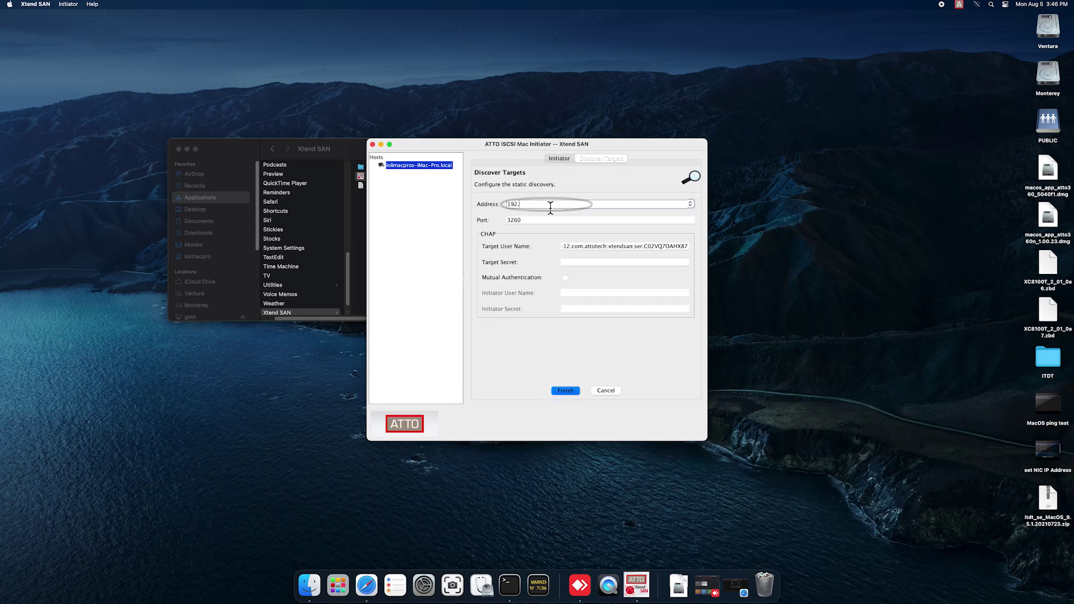
text(168.2)
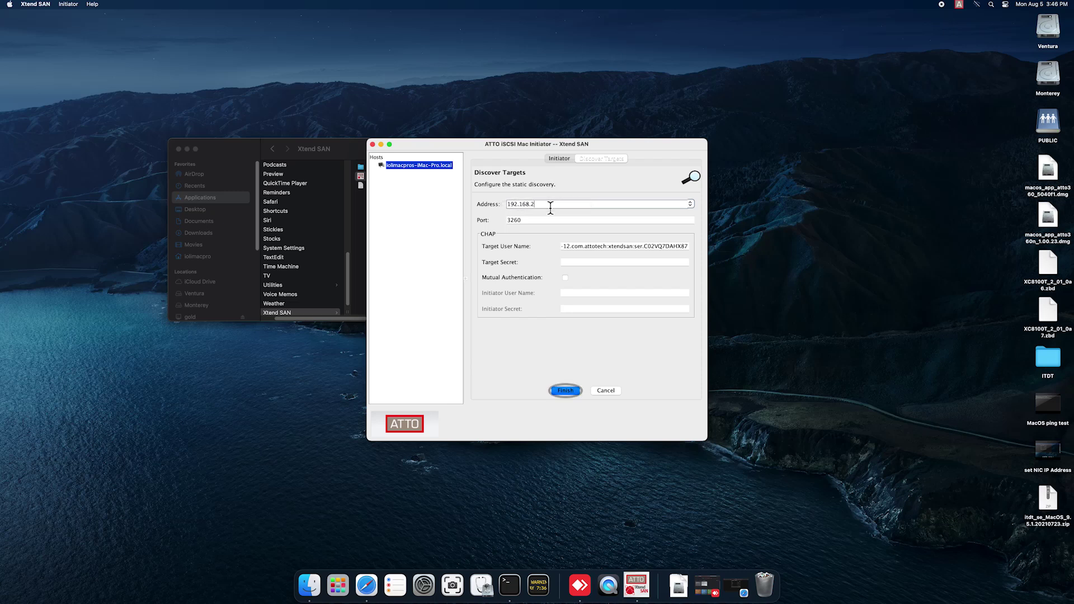
text(0.1)
click(570, 391)
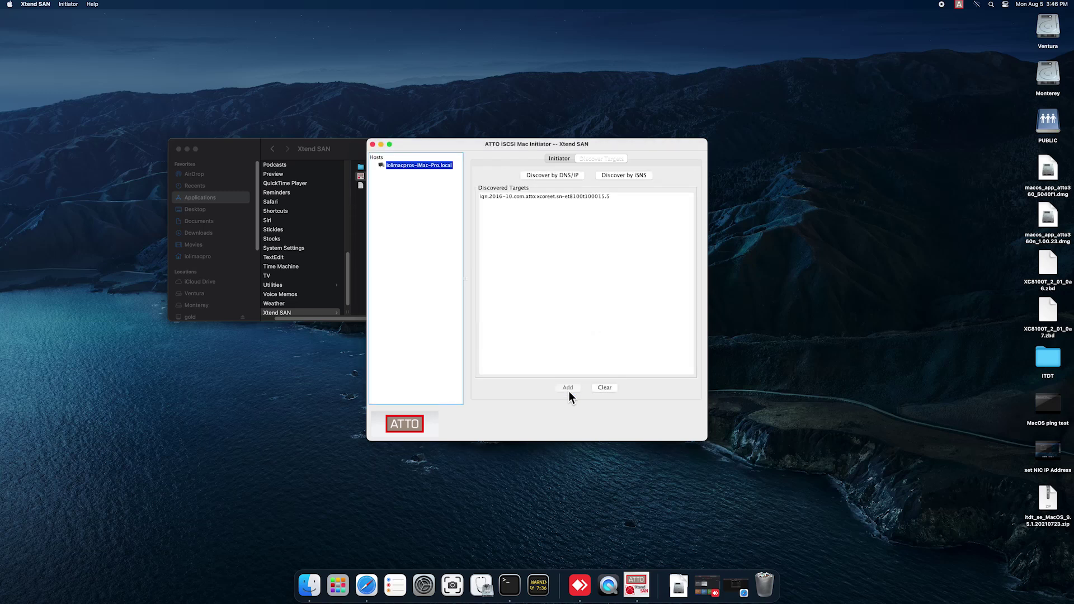
Add the discovered target to the host, and enable Visible and Auto Login for its 192.168.20.1:3260 port
click(541, 199)
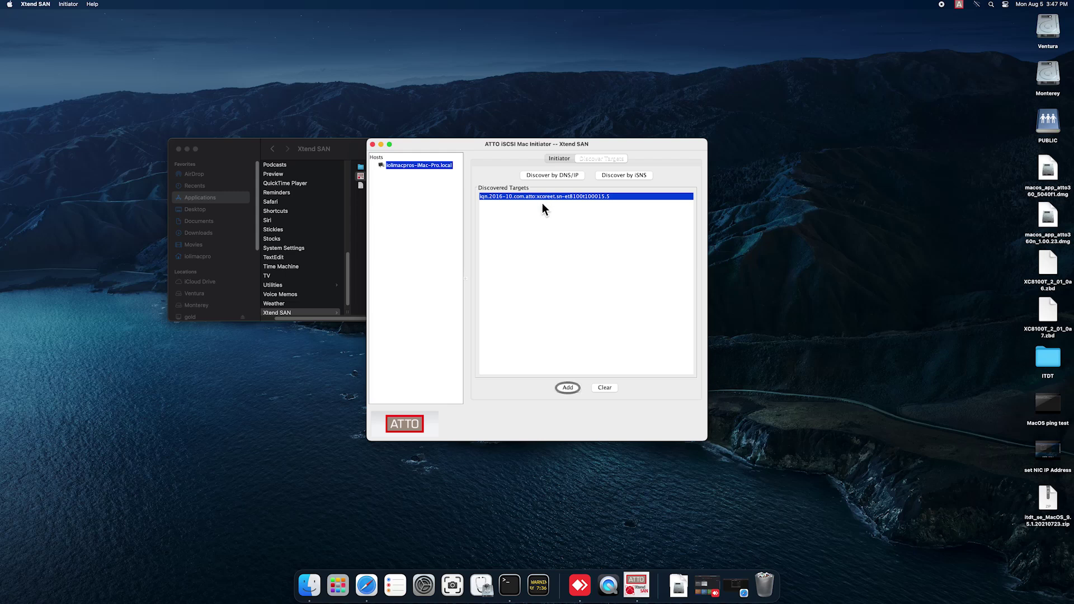
click(571, 390)
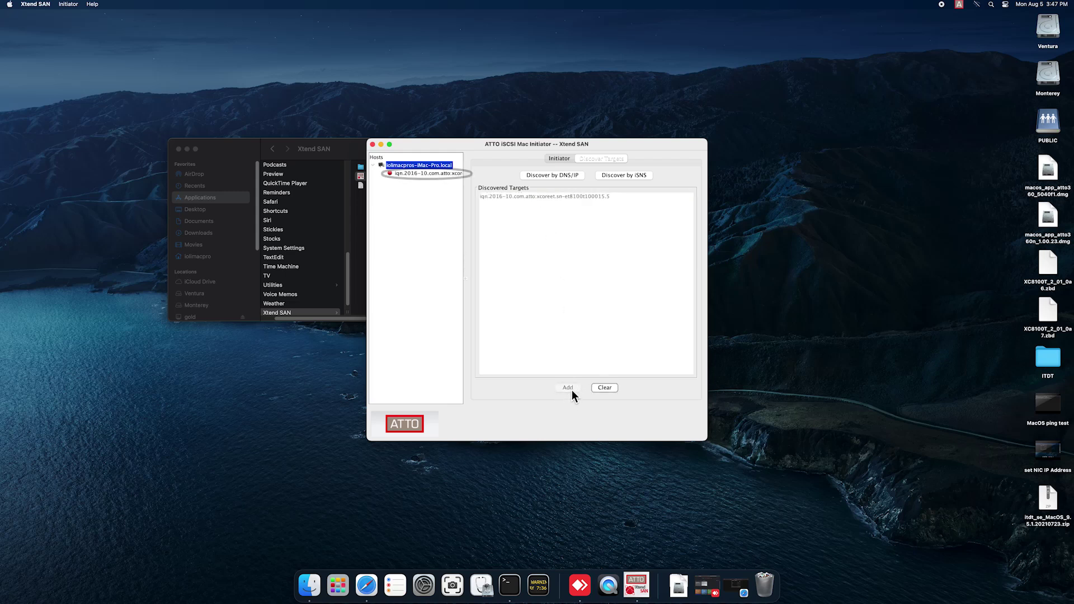
click(417, 174)
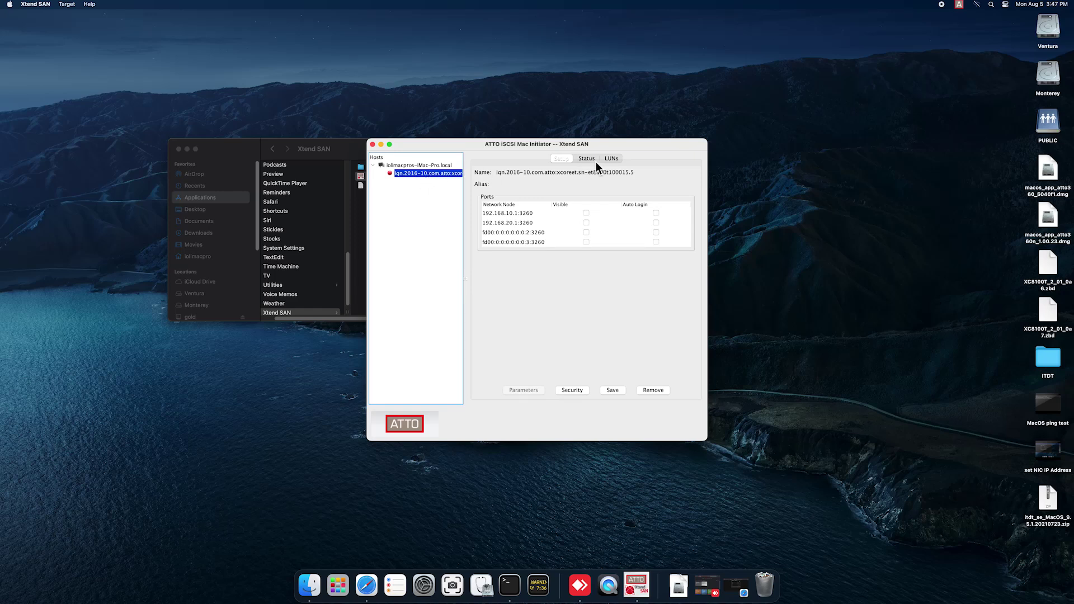
click(586, 222)
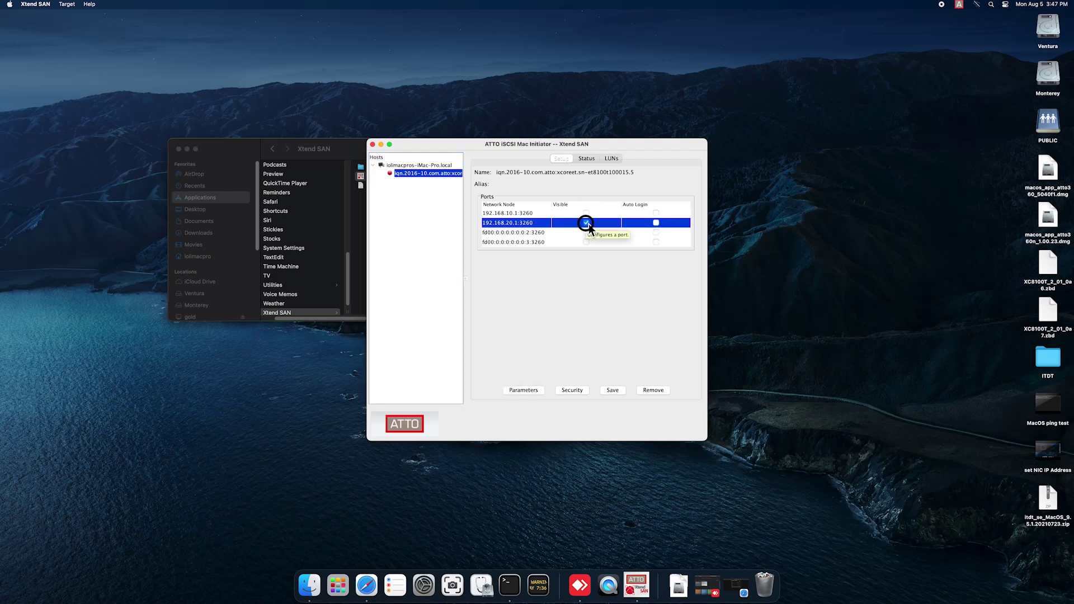
click(656, 224)
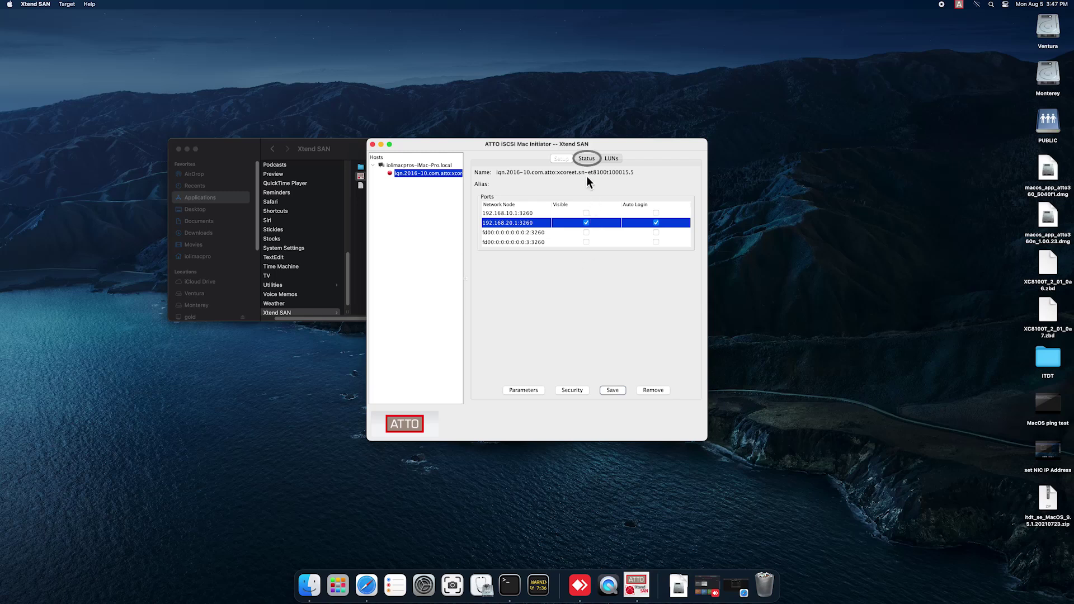
Log in to the target through its 192.168.20.1:3260 port and select the LUN it presents
click(586, 159)
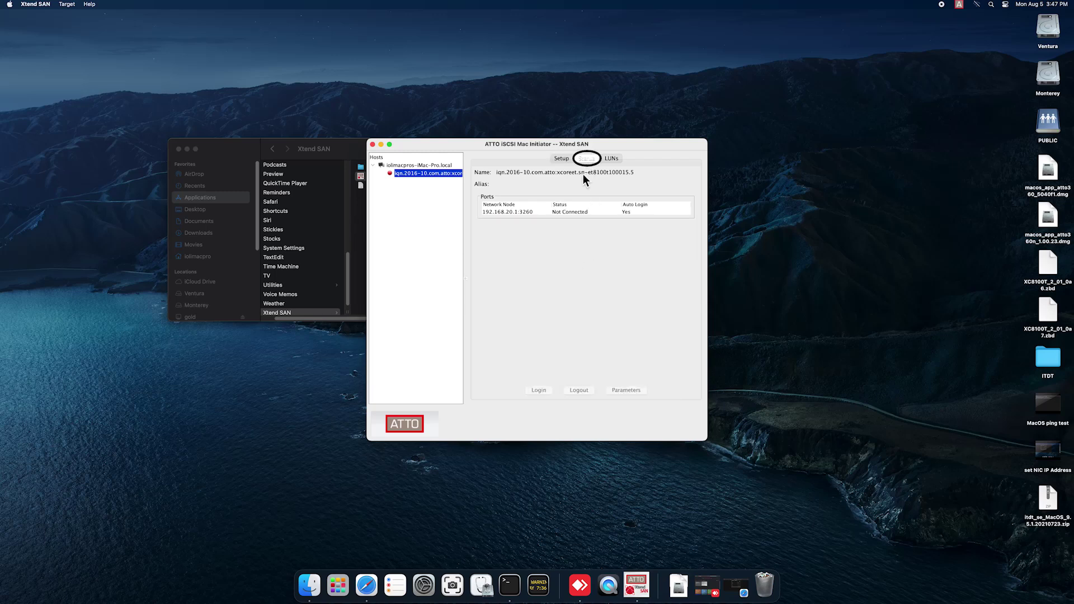
click(570, 214)
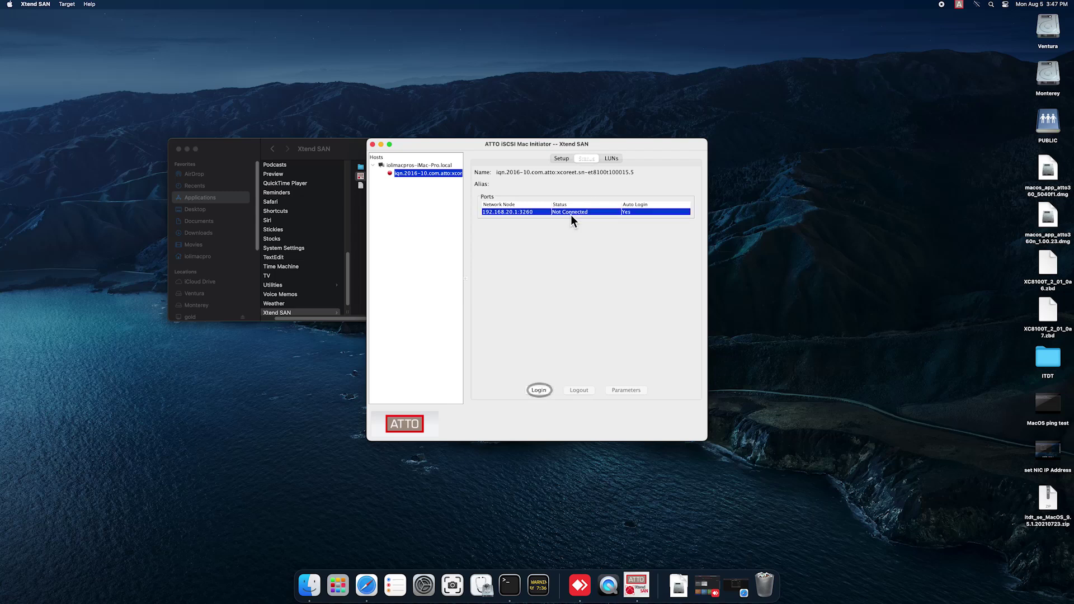
click(542, 391)
click(612, 159)
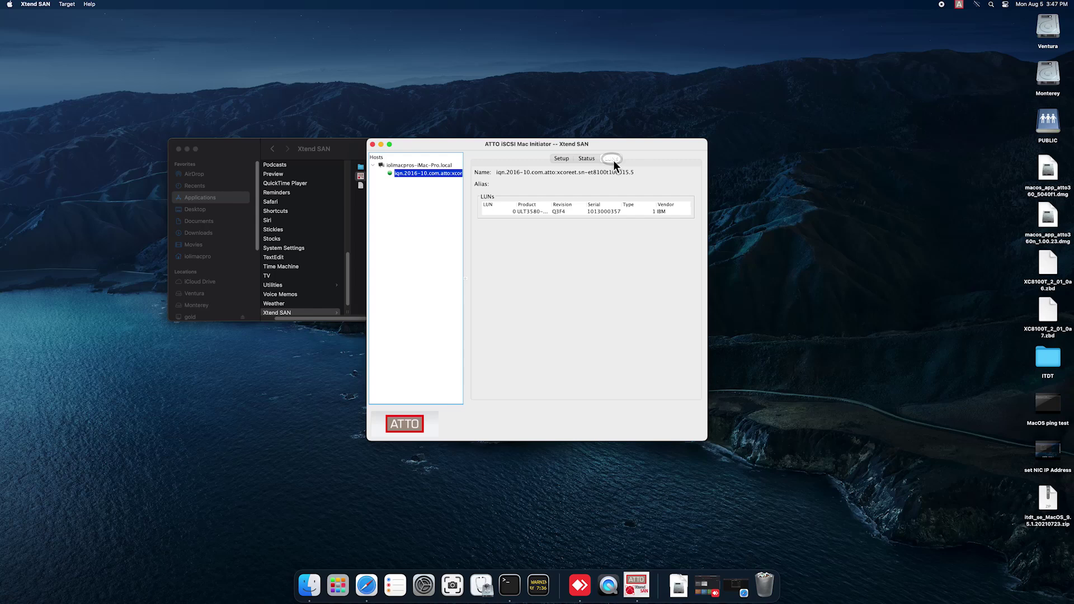
click(555, 213)
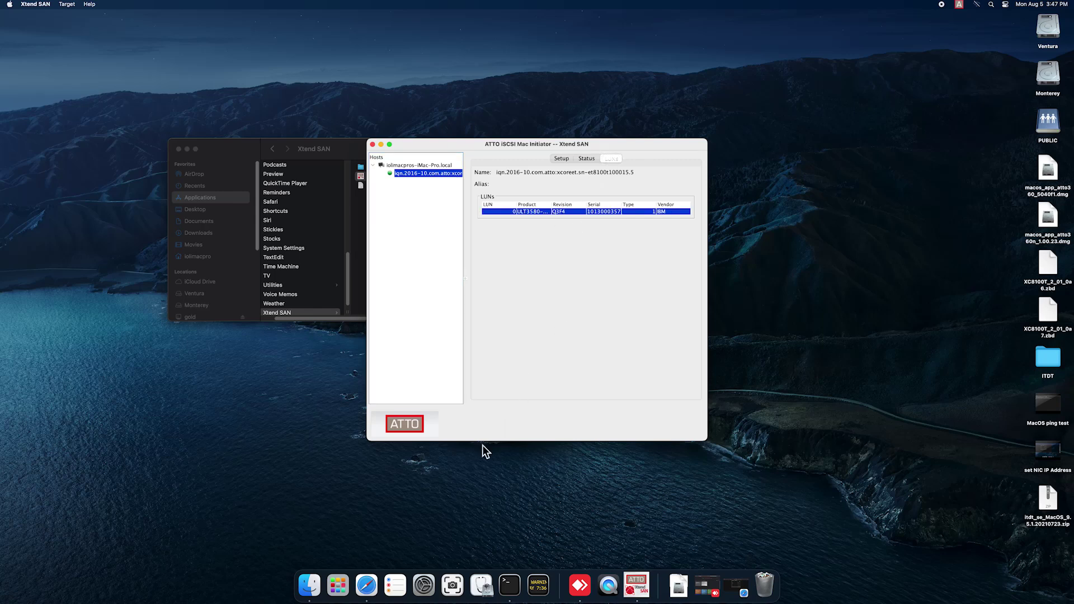
Switch to System Settings
click(423, 585)
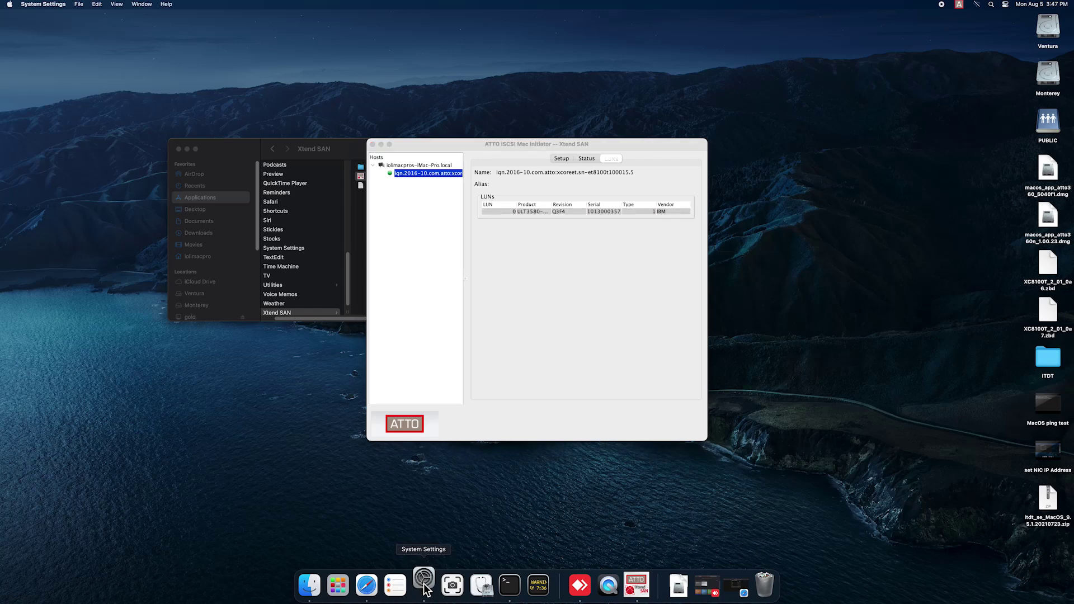